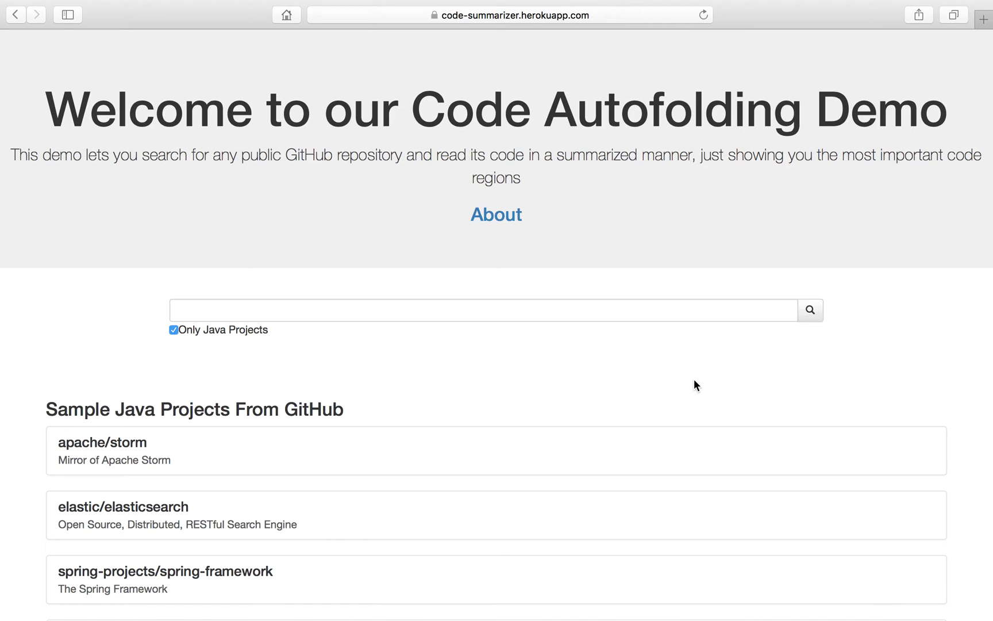
Search Tassel for 'android' repositories and scroll through the results
click(526, 309)
text(an)
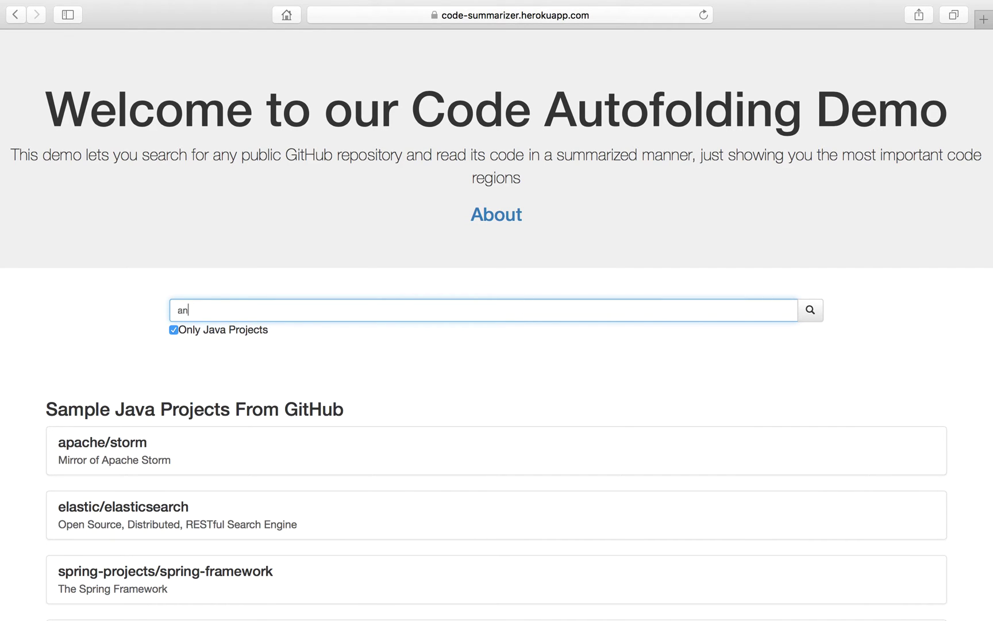
text(droid)
key(Return)
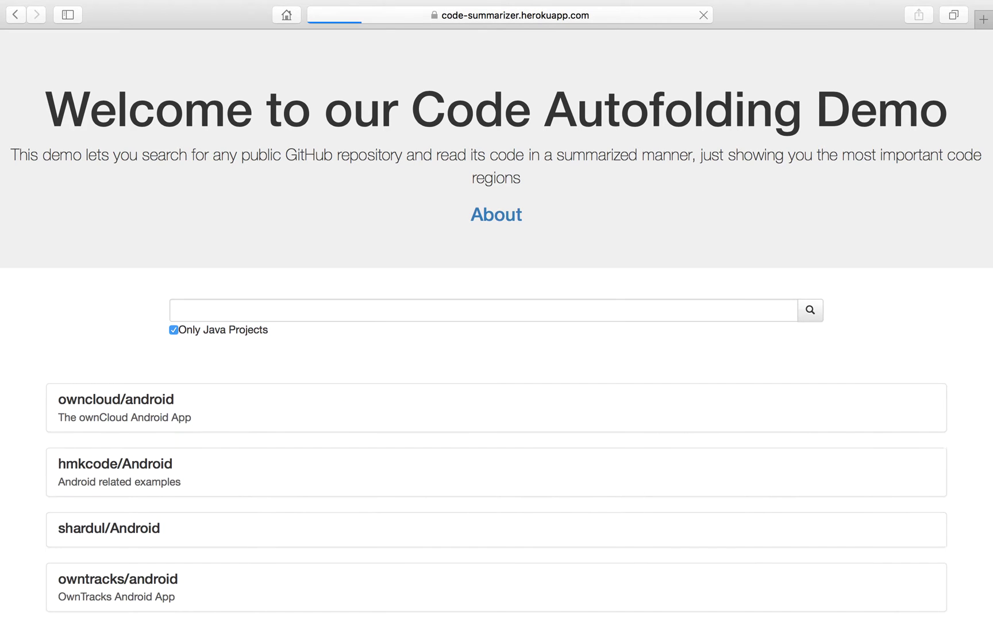
scroll(250, 520, down, 3)
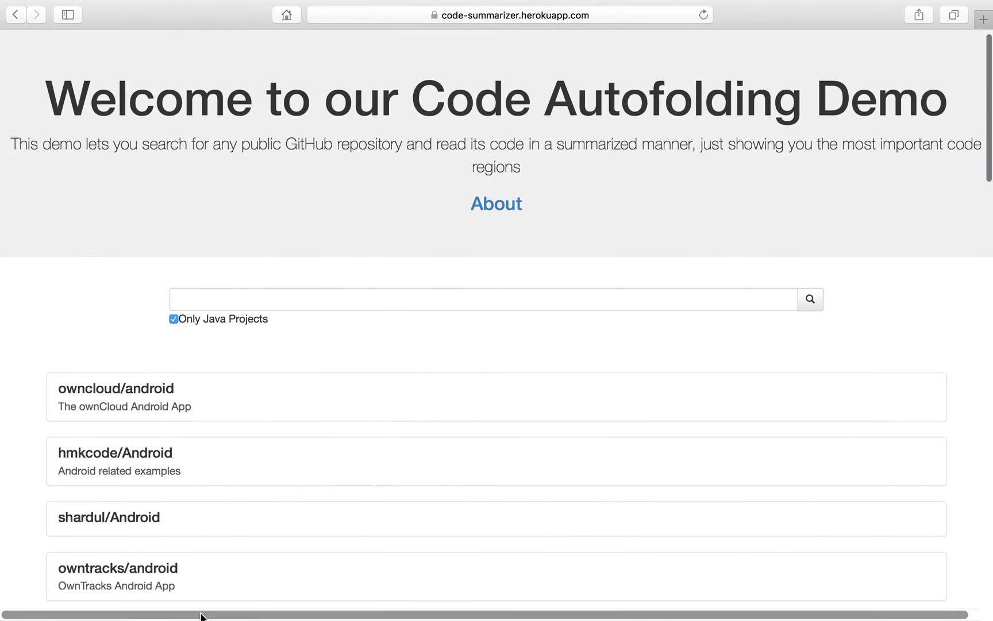
Go back to the sample Java projects list and open the apache/storm repository
click(17, 22)
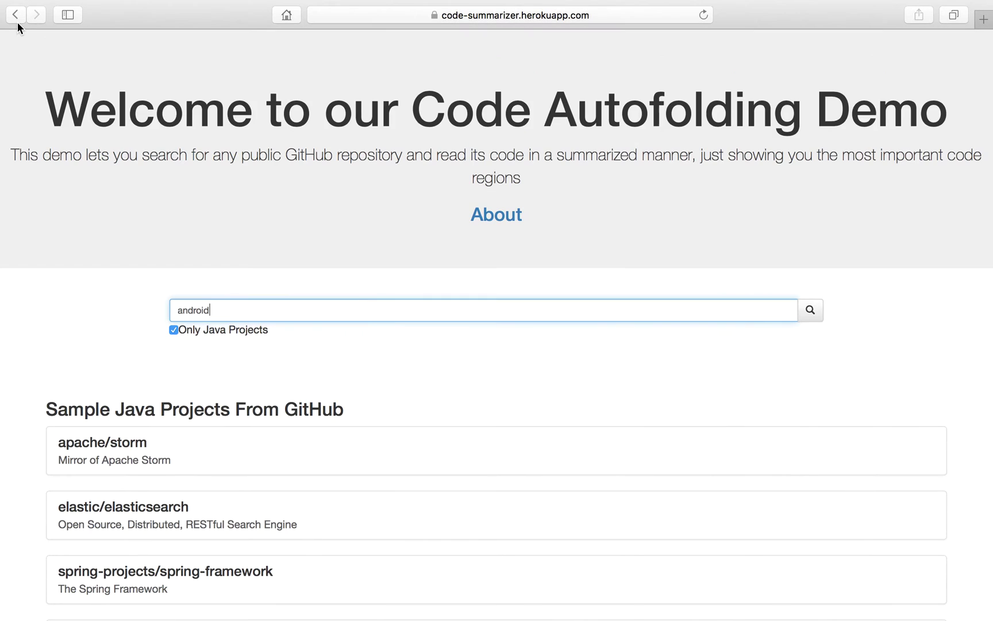
scroll(241, 318, down, 3)
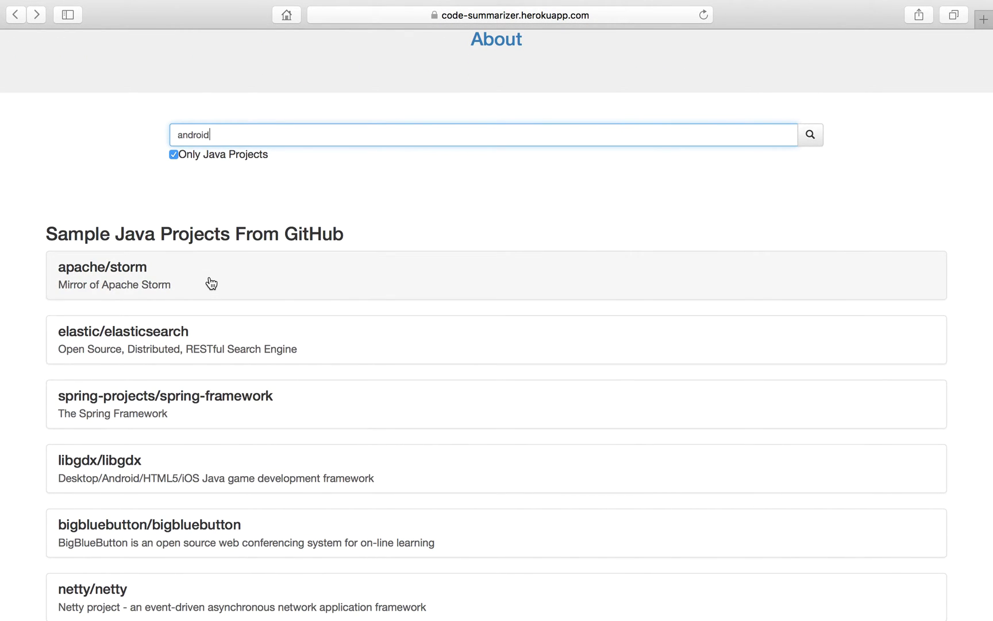
click(174, 282)
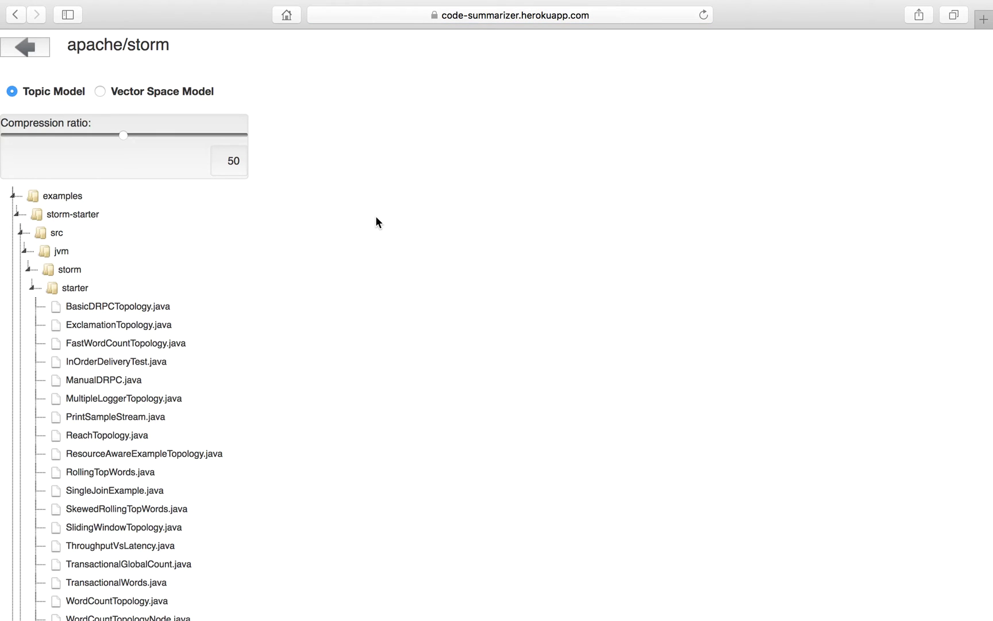
Open BasicDRPCTopology.java from examples/storm-starter/src/jvm/storm/starter in the code view
click(134, 312)
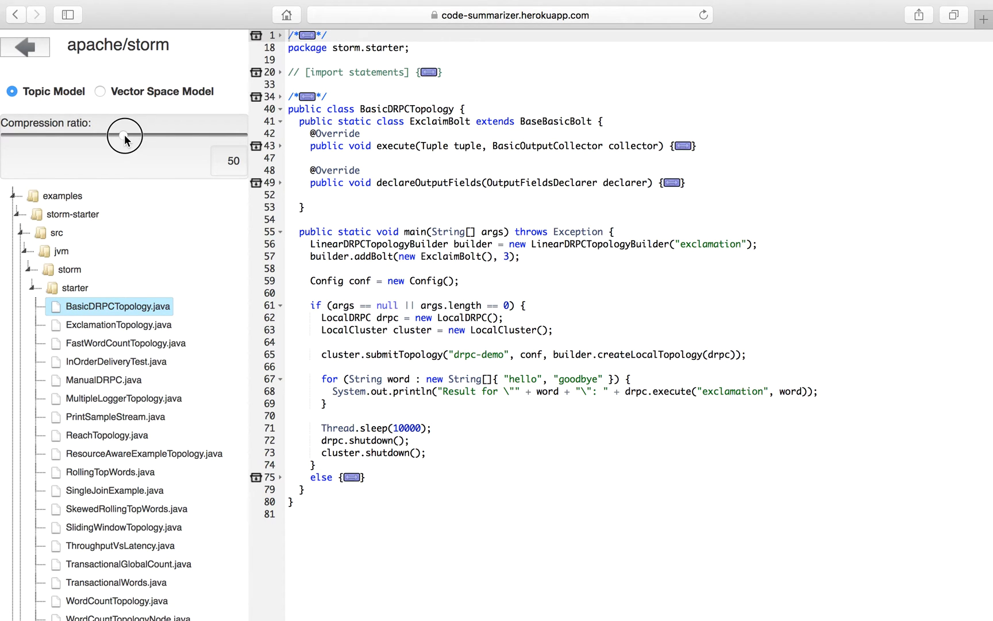
Show the file fully expanded at compression 0, then raise compression to 100
drag(125, 140, 7, 138)
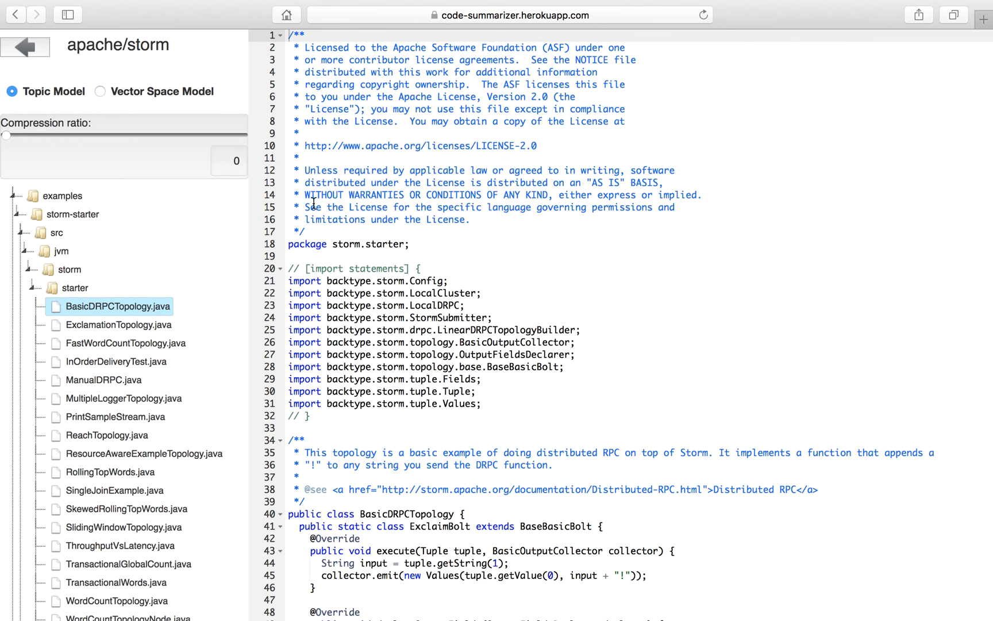
scroll(475, 339, down, 10)
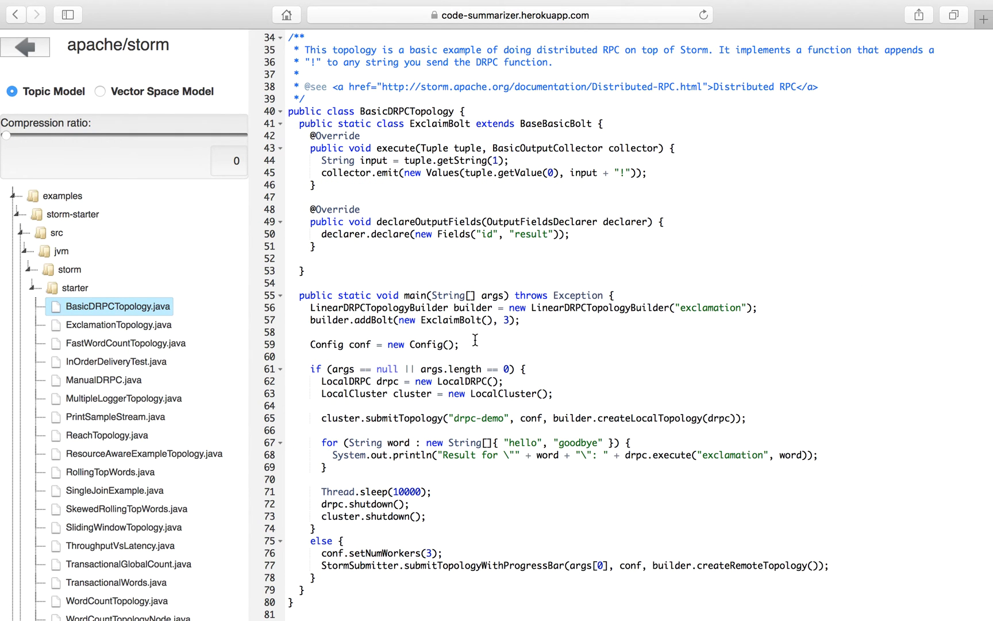
scroll(474, 339, up, 10)
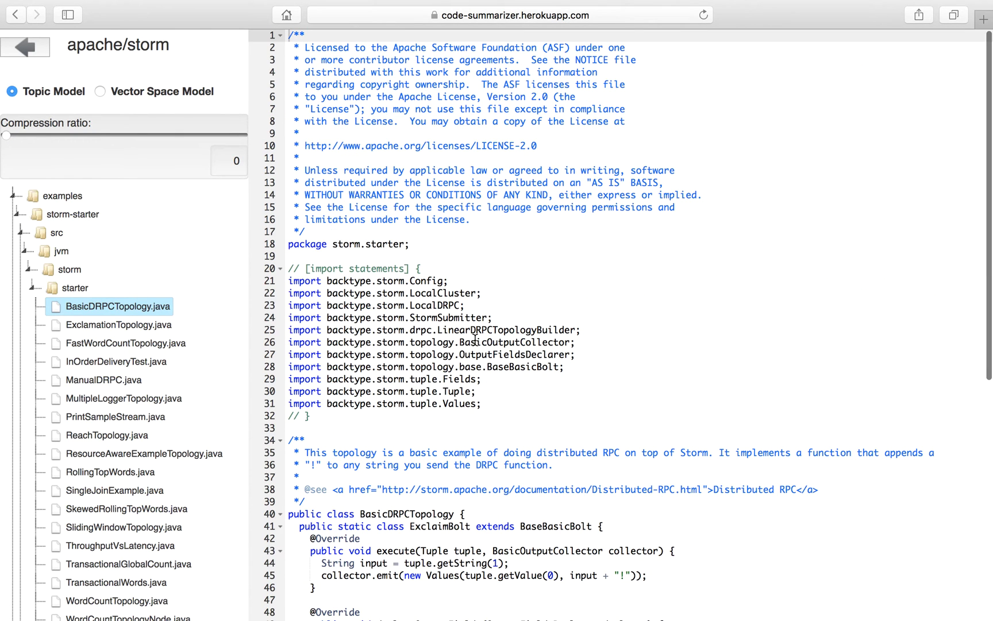
click(7, 138)
drag(6, 138, 253, 141)
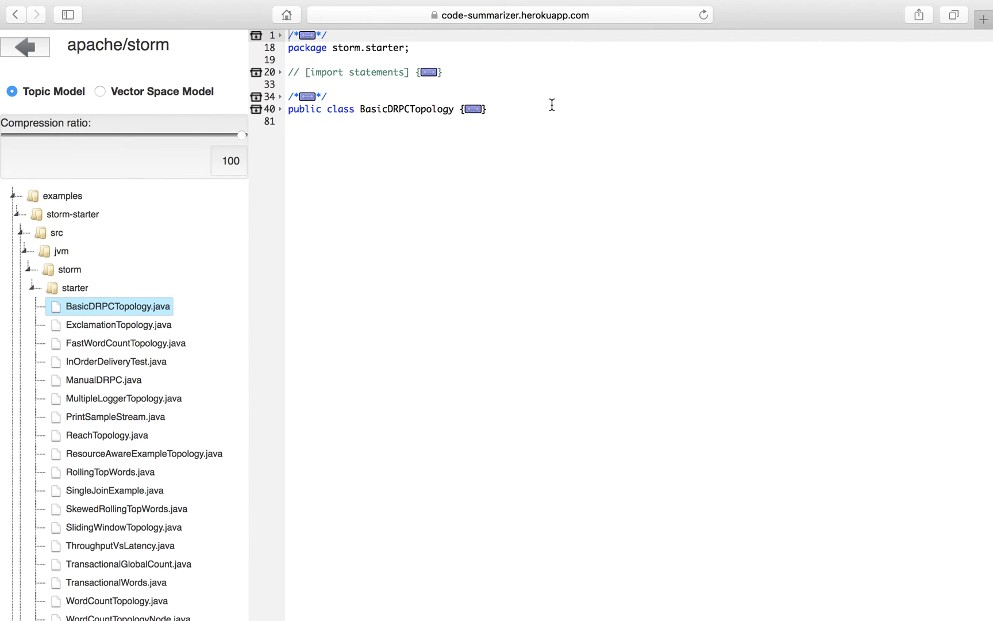
Drag the compression ratio back from 100 to about 50, restoring the main method
mouse_move(241, 135)
mouse_down()
mouse_move(98, 137)
mouse_move(123, 136)
mouse_up()
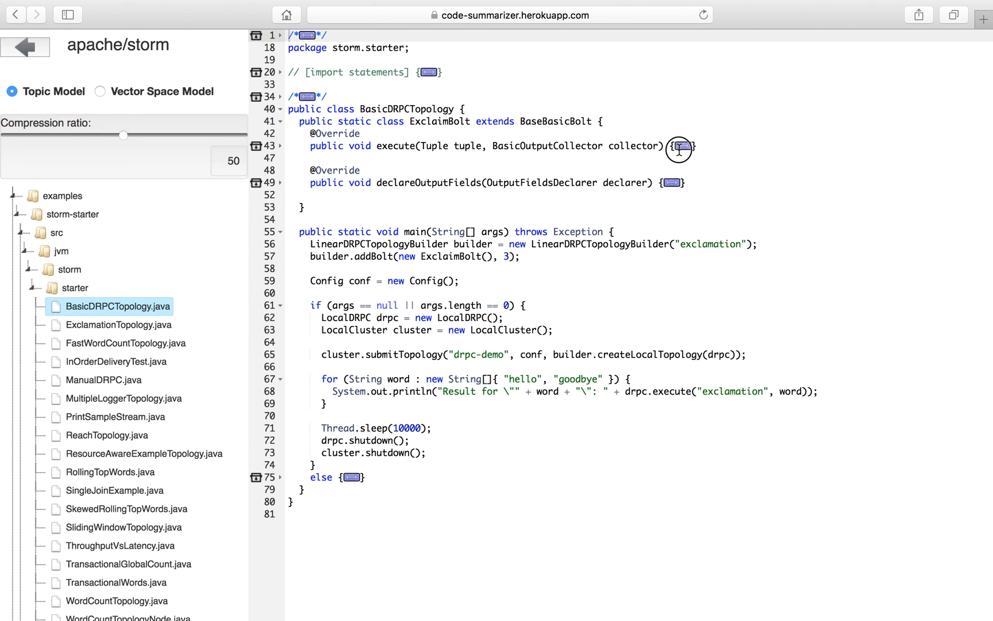
Unfold the execute() and declareOutputFields() bodies, then collapse the ExclaimBolt class at line 41
click(679, 147)
click(674, 221)
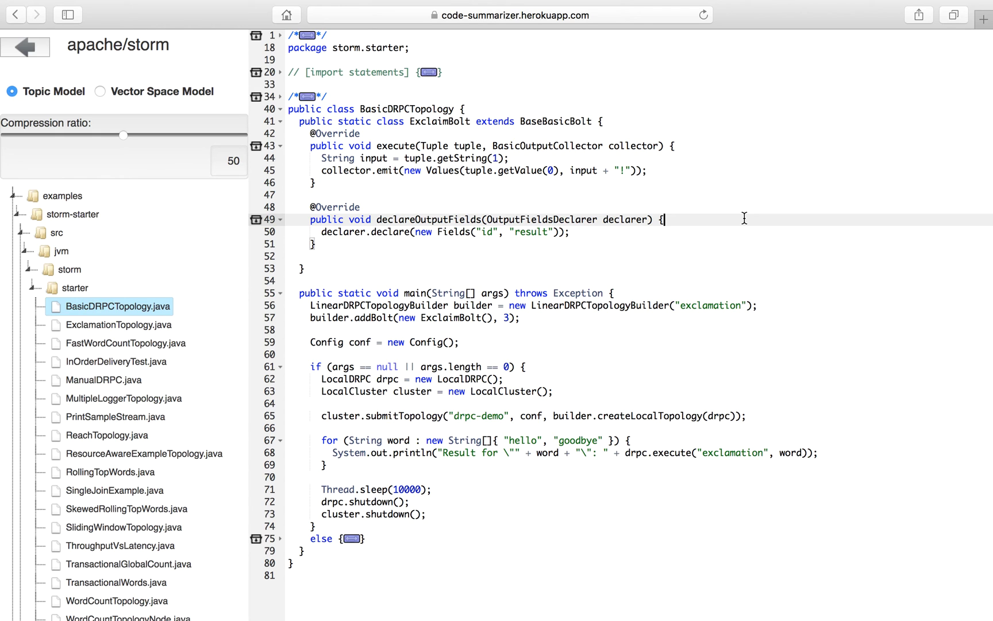
click(281, 122)
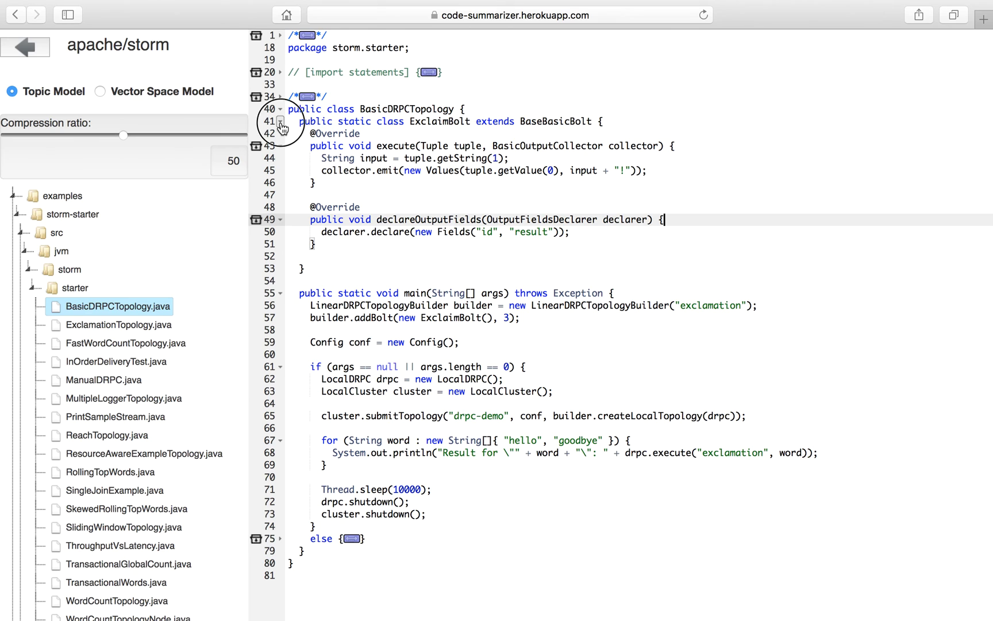